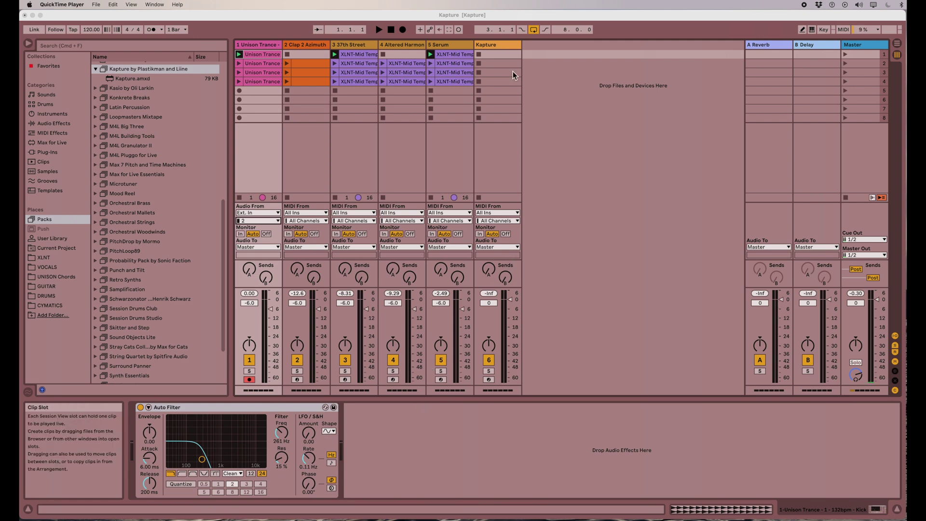
- Select the Kapture track, then play scene 2 and scene 1, stopping after each
{"action": "left_click", "coordinate": [500, 47]}
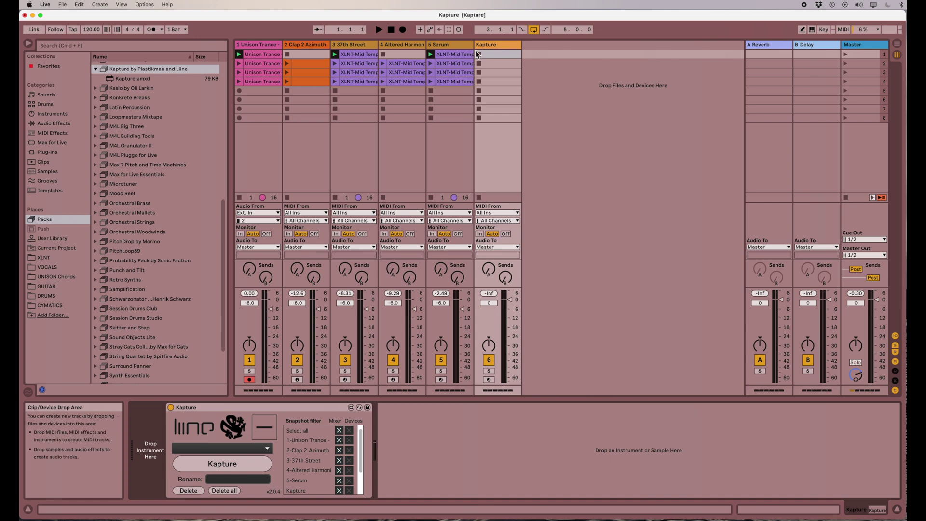
{"action": "left_click", "coordinate": [847, 65]}
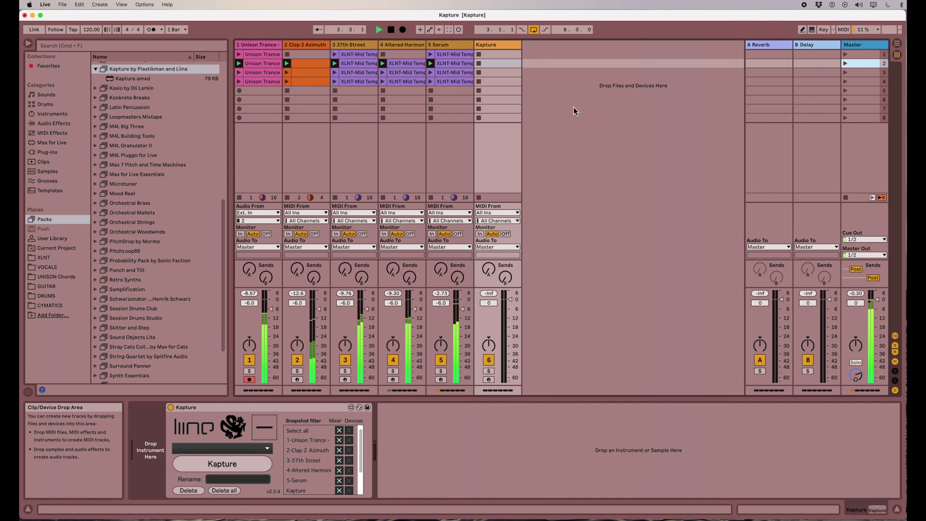
{"action": "left_click", "coordinate": [391, 31]}
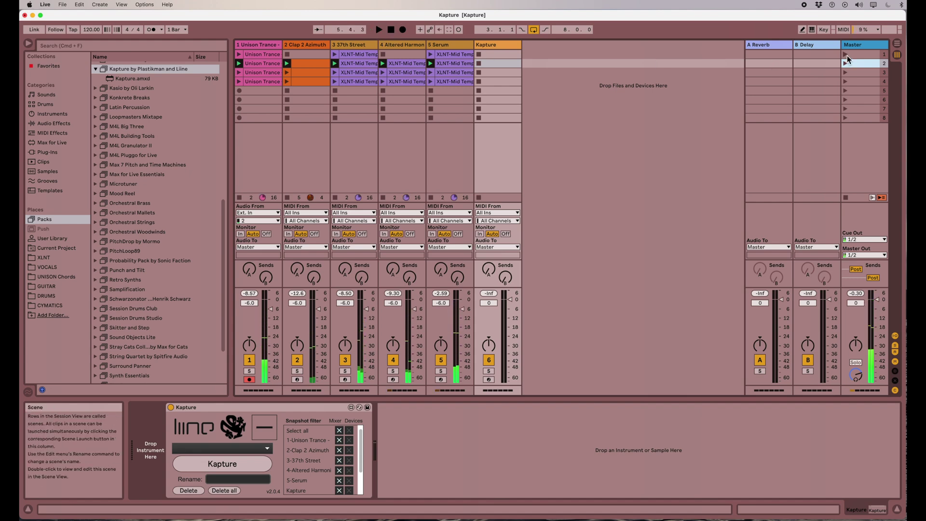
{"action": "left_click", "coordinate": [846, 55]}
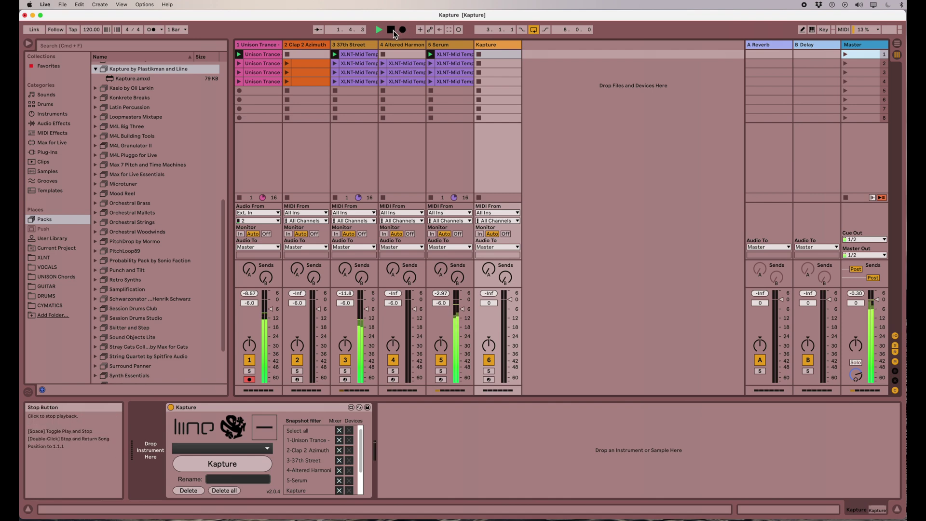
{"action": "left_click", "coordinate": [391, 30]}
- Create empty clips in Kapture slots 1 and 2 and rename them 1 and 2
{"action": "double_click", "coordinate": [490, 56]}
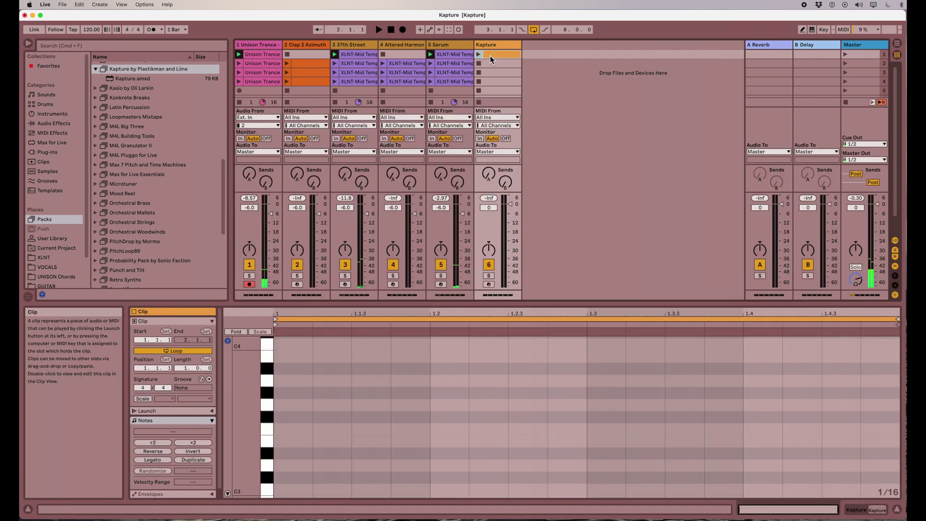
{"action": "right_click", "coordinate": [491, 56]}
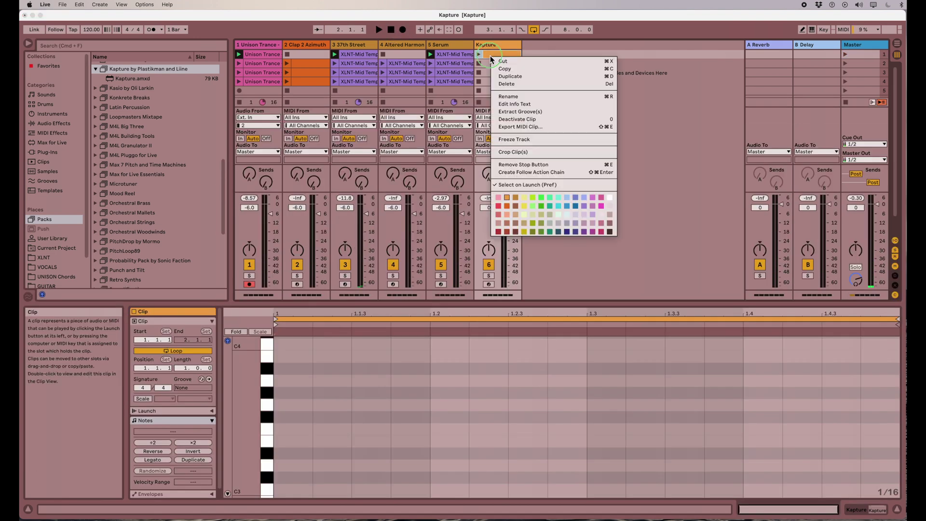
{"action": "left_click", "coordinate": [510, 97]}
{"action": "type", "text": "1"}
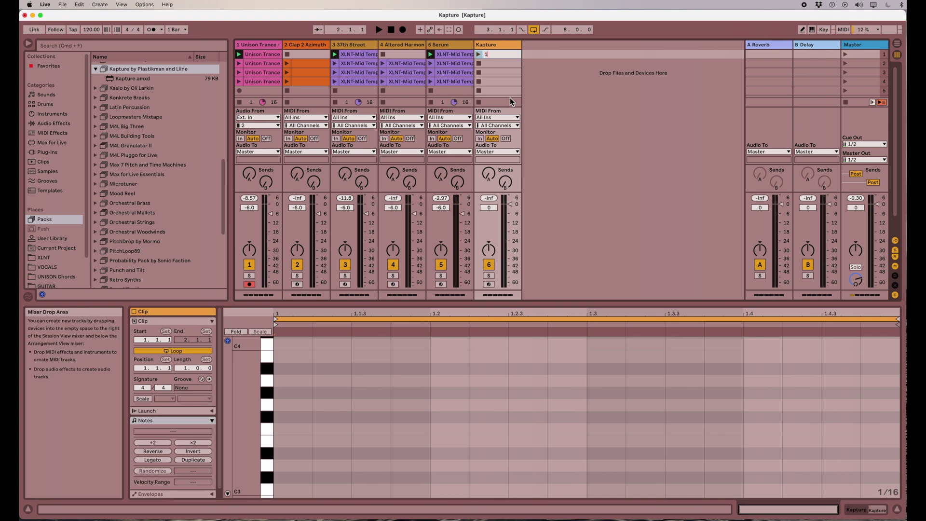
{"action": "double_click", "coordinate": [498, 63]}
{"action": "right_click", "coordinate": [497, 66]}
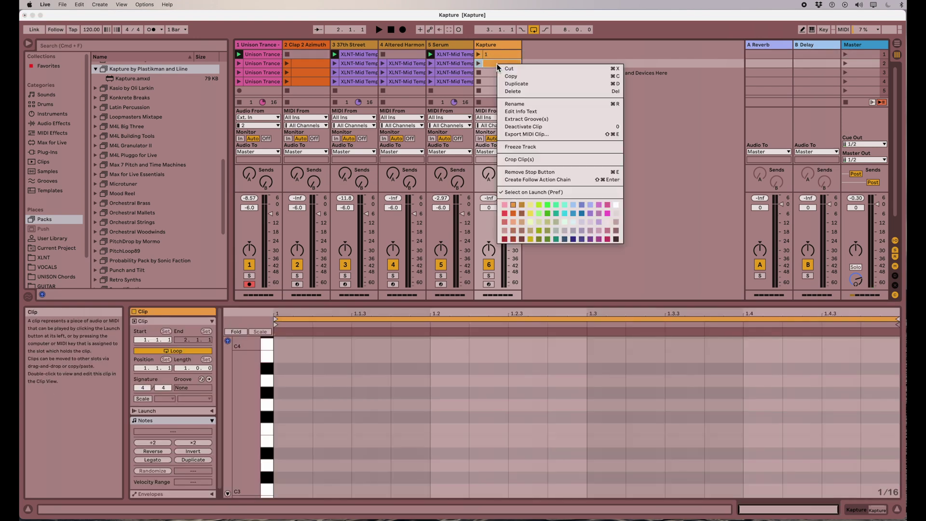
{"action": "left_click", "coordinate": [513, 104]}
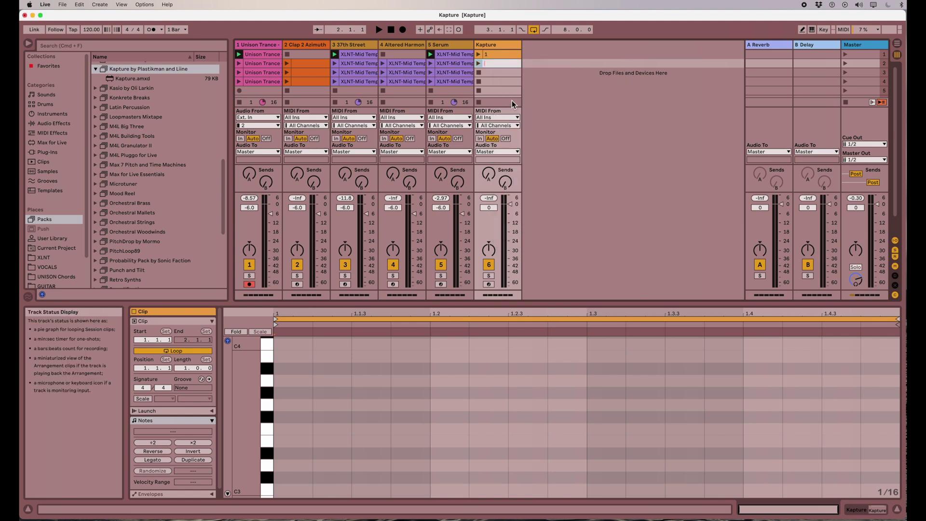
{"action": "type", "text": "2"}
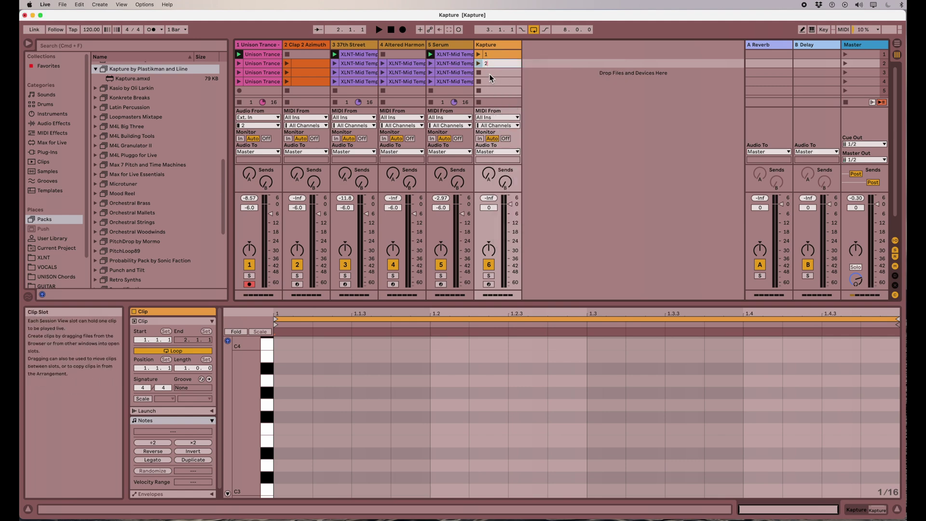
{"action": "left_click", "coordinate": [489, 73]}
- Create empty clips in Kapture slots 3 and 4 and rename them 3 and 4
{"action": "double_click", "coordinate": [489, 74]}
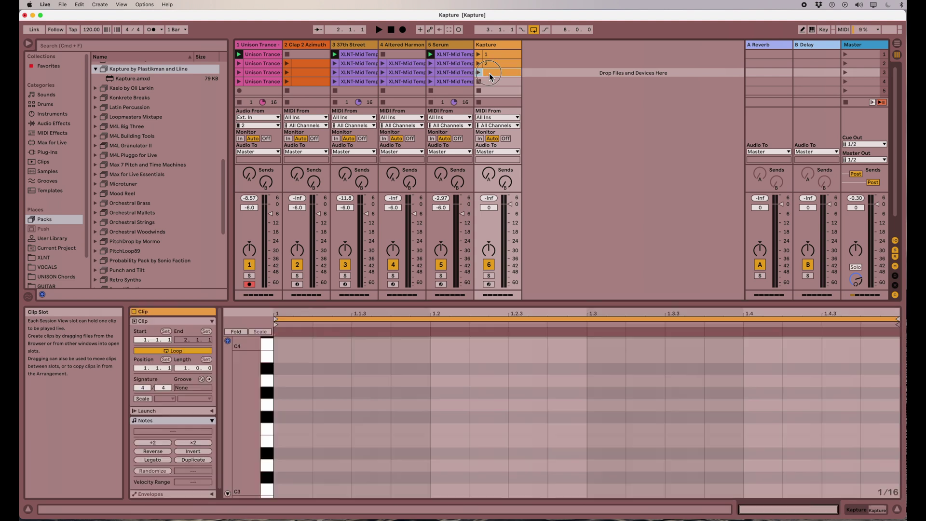
{"action": "right_click", "coordinate": [489, 73]}
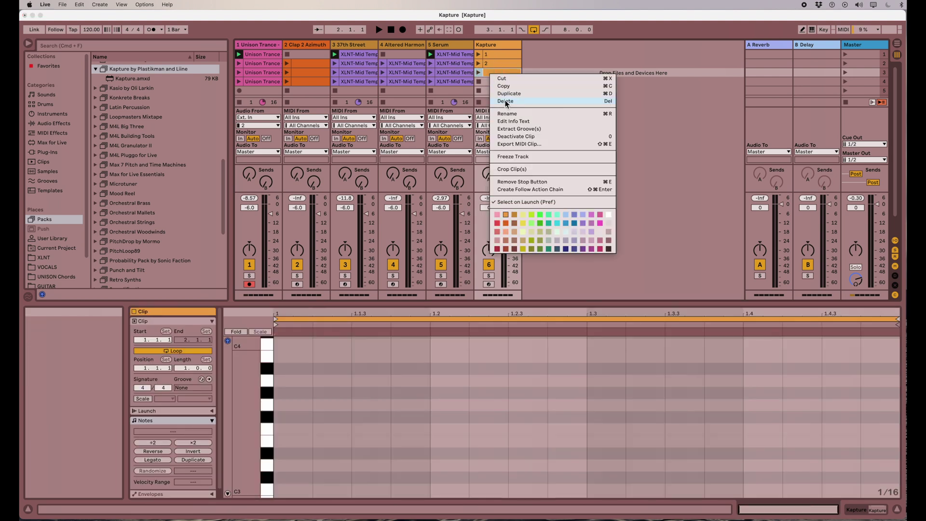
{"action": "left_click", "coordinate": [507, 114]}
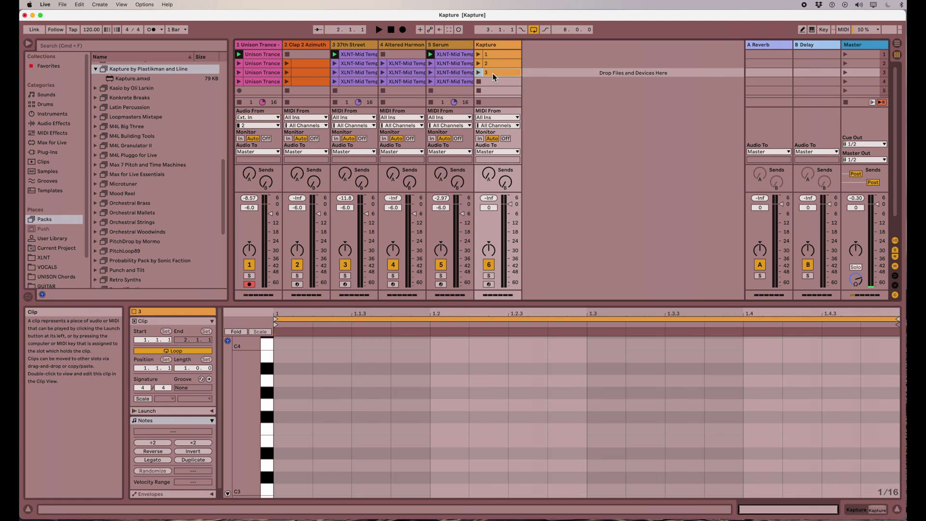
{"action": "left_click", "coordinate": [491, 81]}
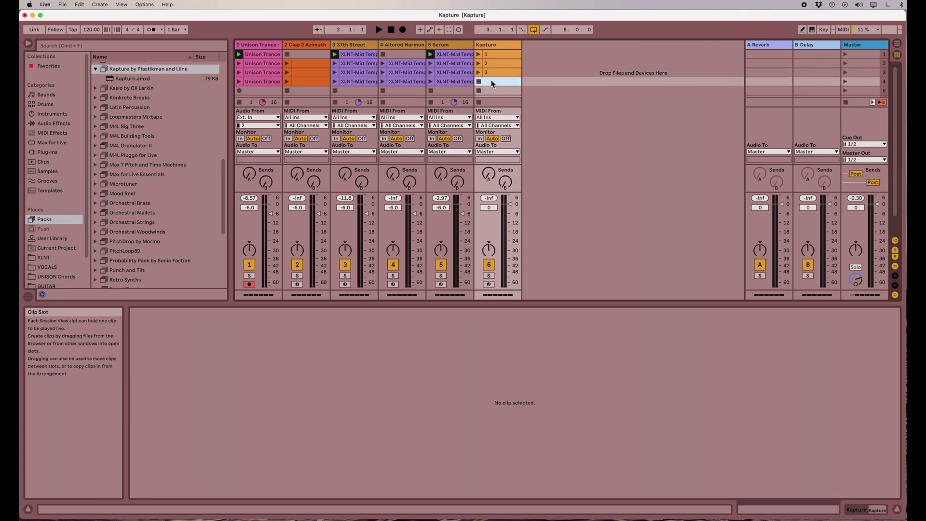
{"action": "double_click", "coordinate": [491, 81]}
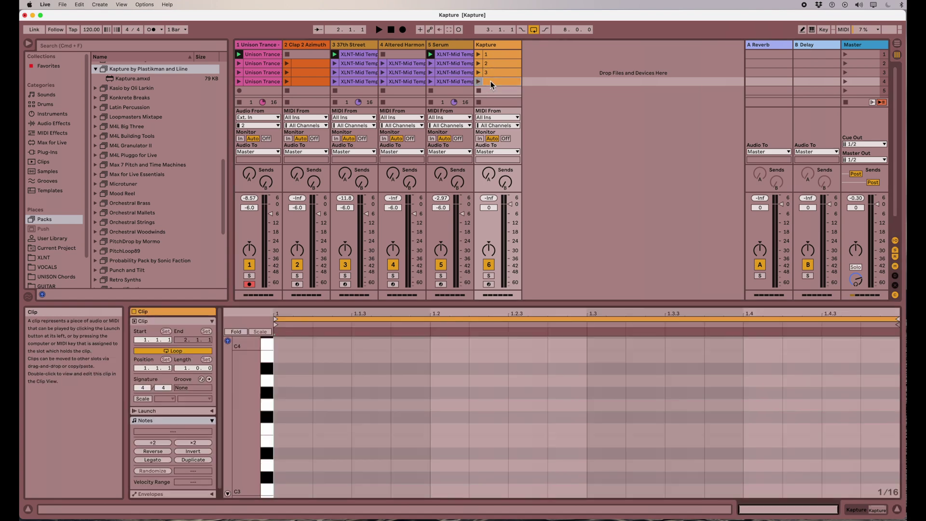
{"action": "right_click", "coordinate": [491, 80]}
{"action": "left_click", "coordinate": [511, 125]}
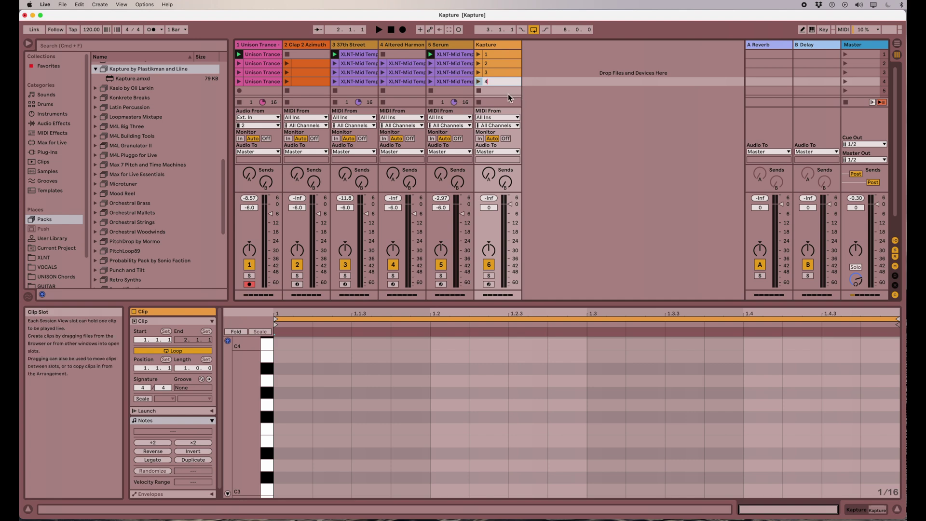
{"action": "left_click", "coordinate": [503, 92]}
- Check each numbered Kapture clip in turn, then select the Kapture track
{"action": "left_click", "coordinate": [496, 56]}
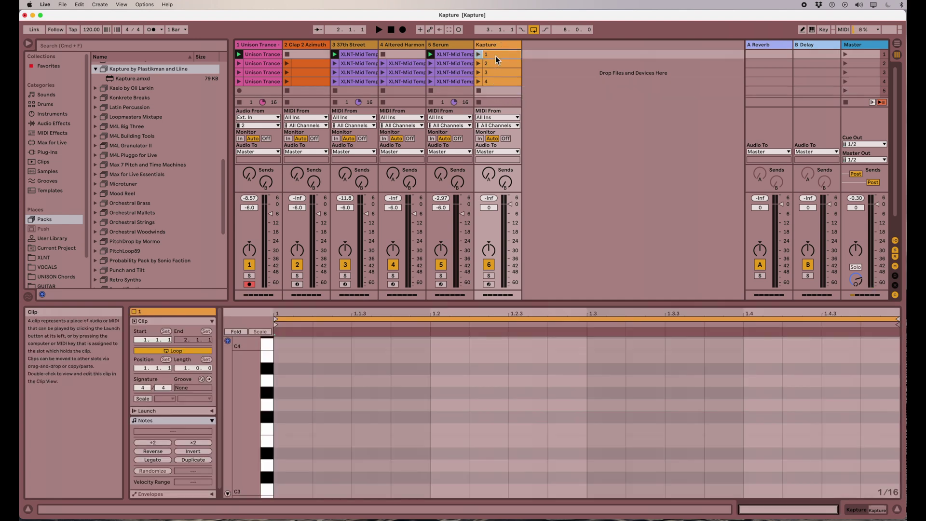
{"action": "left_click", "coordinate": [495, 62]}
{"action": "left_click", "coordinate": [496, 56]}
{"action": "left_click", "coordinate": [495, 64]}
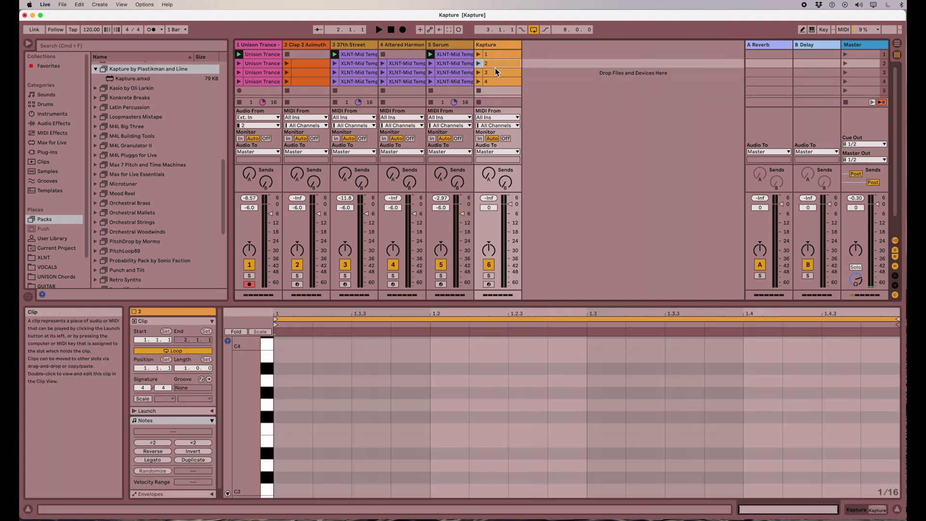
{"action": "left_click", "coordinate": [496, 73]}
{"action": "left_click", "coordinate": [497, 80]}
{"action": "left_click", "coordinate": [493, 44]}
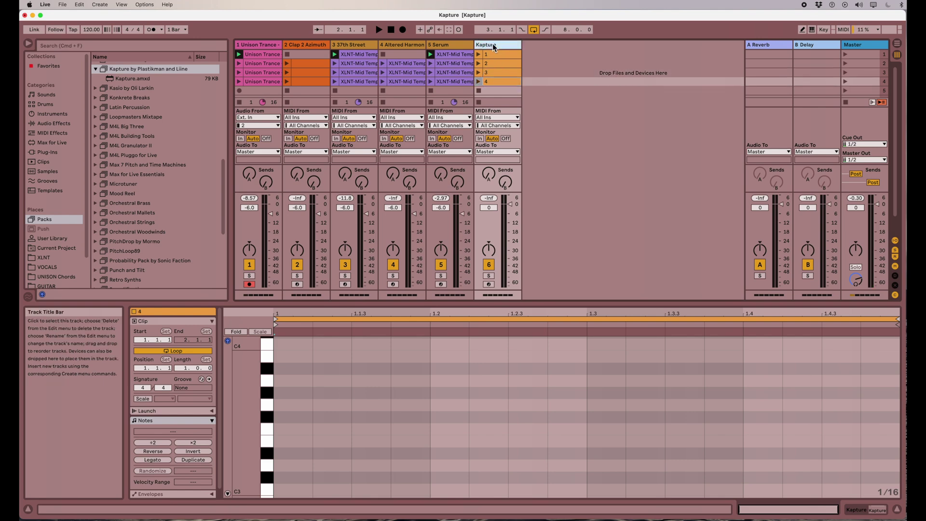
- Open the Kapture device and tick Devices 'Select all' in its snapshot filter
{"action": "double_click", "coordinate": [493, 44]}
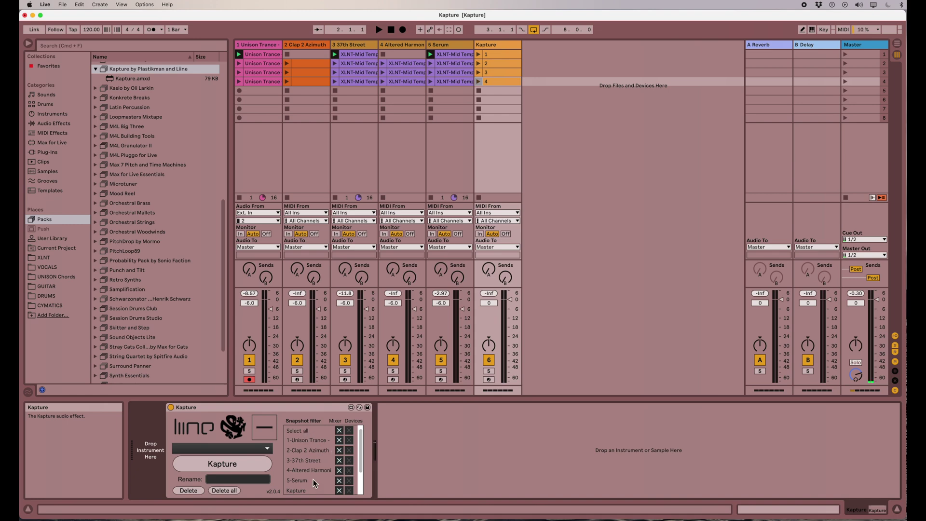
{"action": "left_click", "coordinate": [349, 430]}
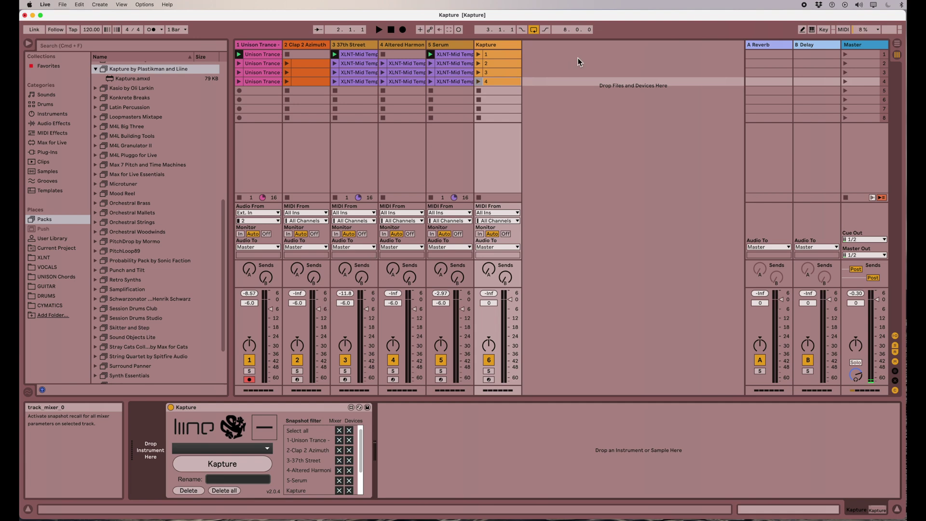
- Play and stop scene 1, then capture a Kapture snapshot named 1
{"action": "left_click", "coordinate": [845, 55]}
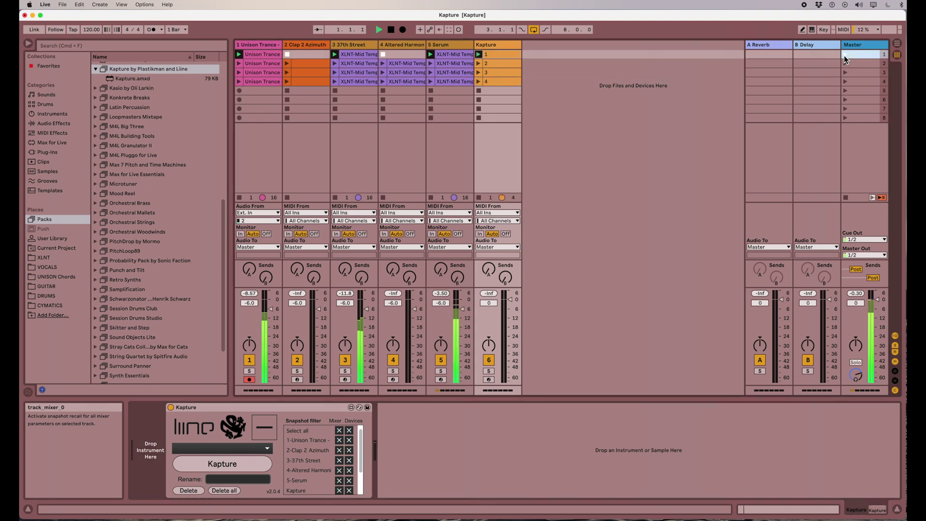
{"action": "left_click", "coordinate": [391, 30]}
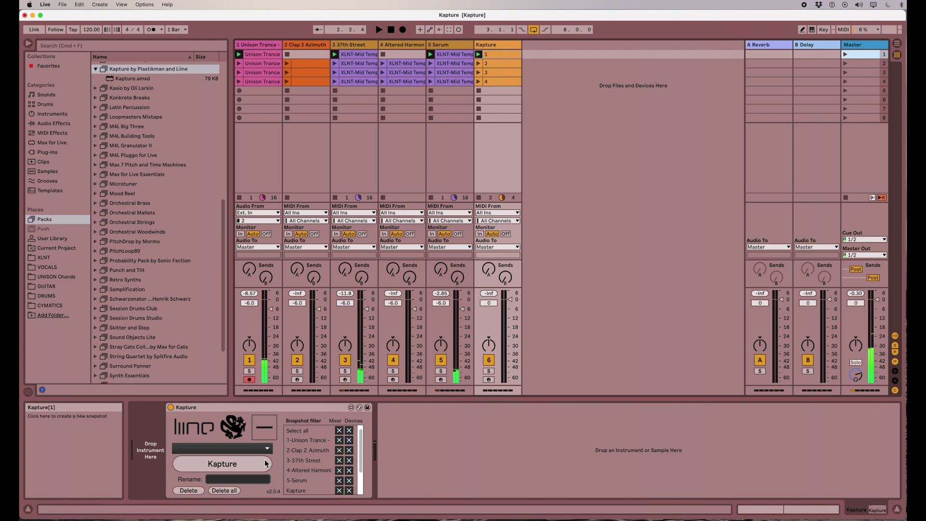
{"action": "left_click", "coordinate": [222, 463]}
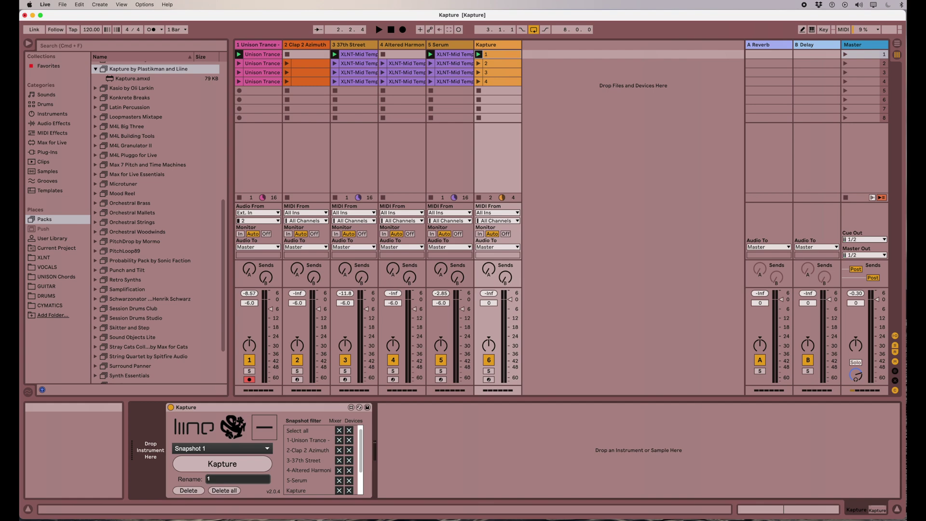
{"action": "key", "text": "Return"}
- Launch scene 2 and raise Unison Trance's Auto Filter cutoff to about 4.32 kHz
{"action": "left_click", "coordinate": [846, 63]}
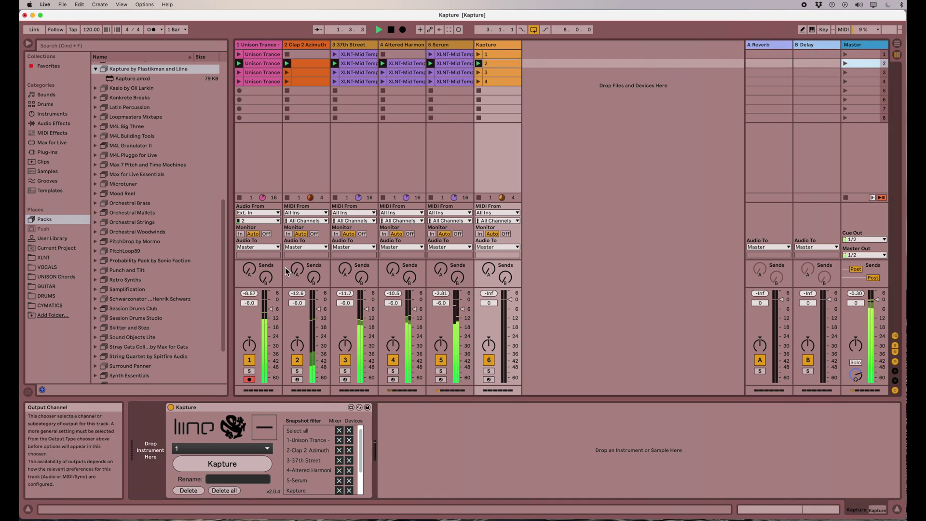
{"action": "left_click", "coordinate": [251, 44]}
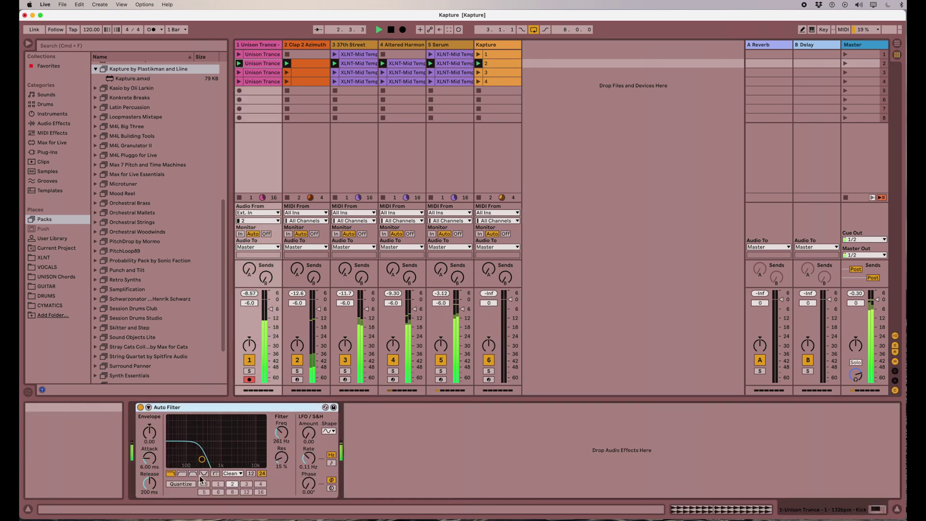
{"action": "left_click_drag", "start_coordinate": [202, 463], "coordinate": [241, 458]}
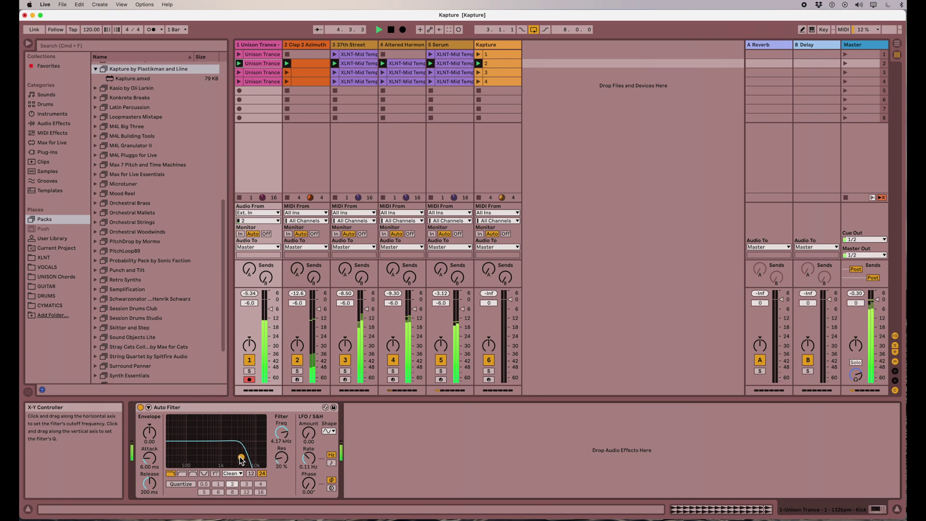
- Raise the 37th Street synth's second filter frequency to 890 Hz, stop, and show Kapture
{"action": "left_click", "coordinate": [349, 50]}
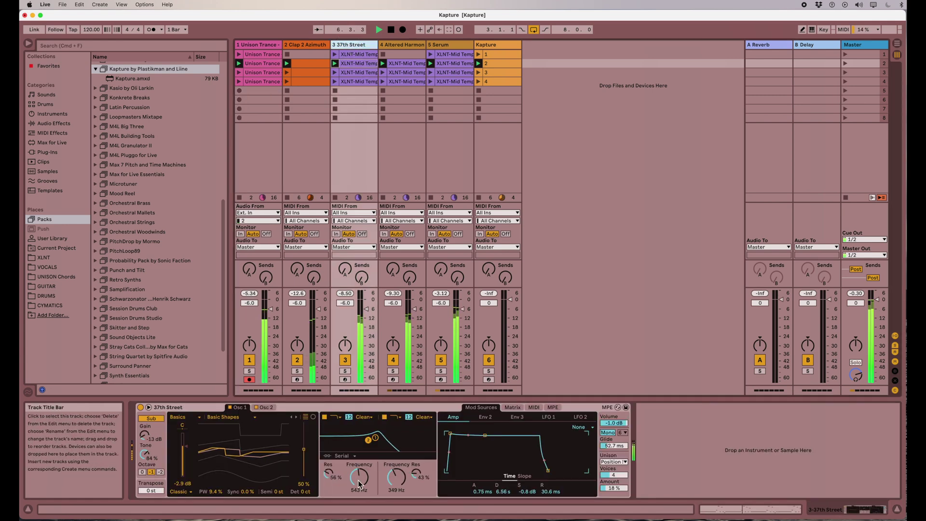
{"action": "mouse_move", "coordinate": [396, 478]}
{"action": "left_mouse_down"}
{"action": "mouse_move", "coordinate": [396, 451]}
{"action": "mouse_move", "coordinate": [397, 484]}
{"action": "left_mouse_up"}
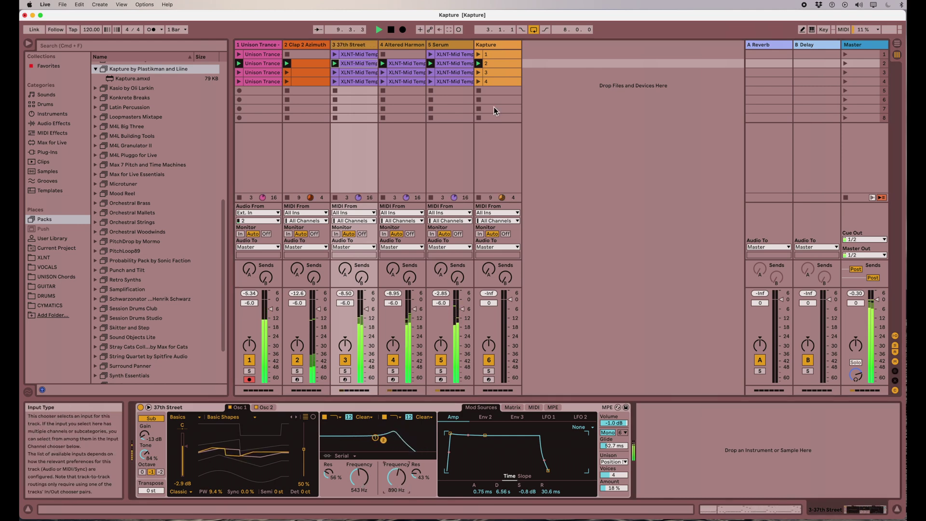
{"action": "left_click", "coordinate": [393, 34]}
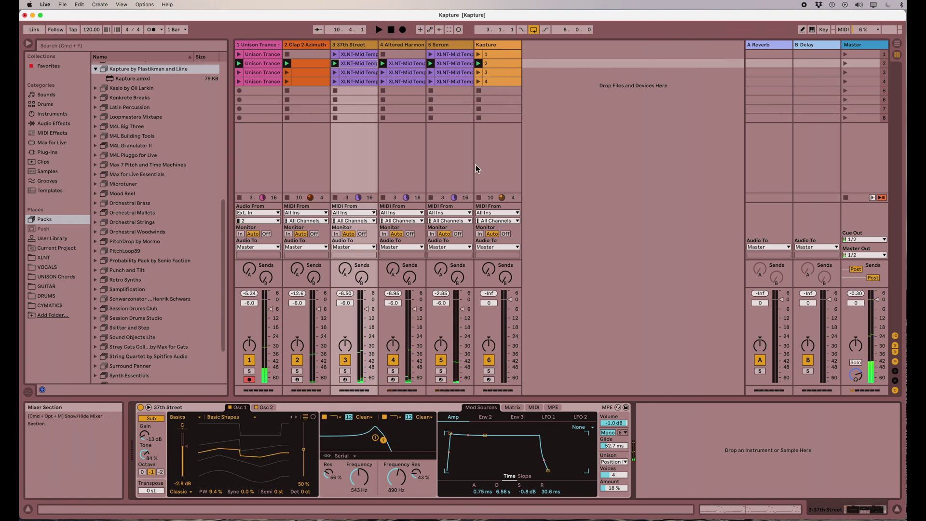
{"action": "left_click", "coordinate": [483, 45]}
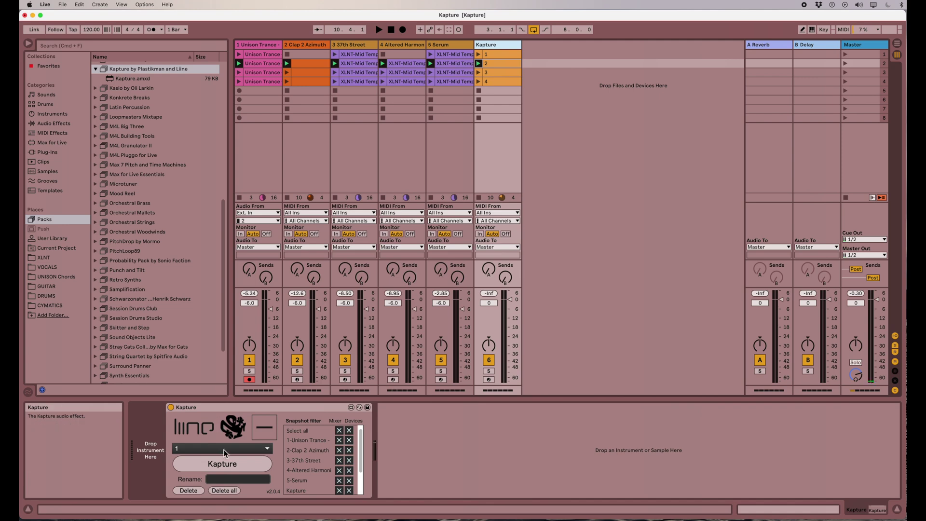
- Capture a second Kapture snapshot named 2, then launch scene 3
{"action": "left_click", "coordinate": [224, 466]}
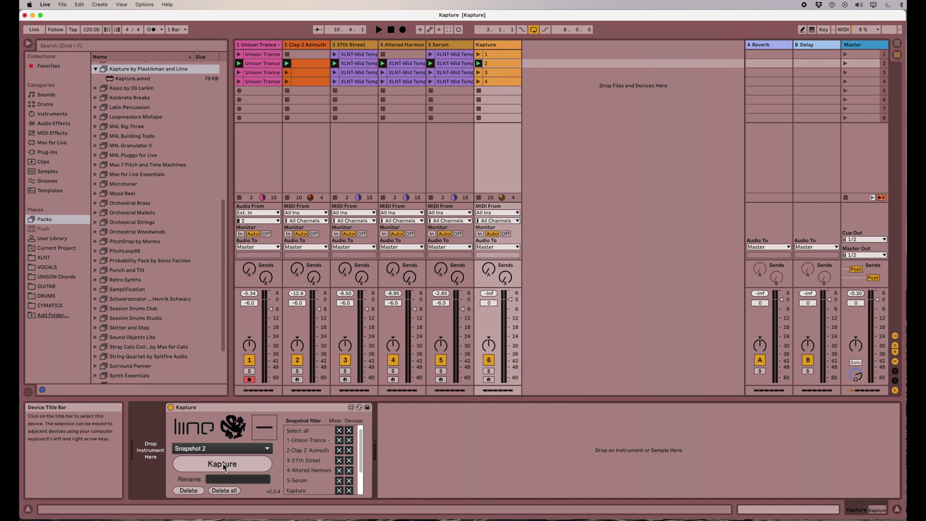
{"action": "left_click", "coordinate": [221, 479]}
{"action": "type", "text": "2"}
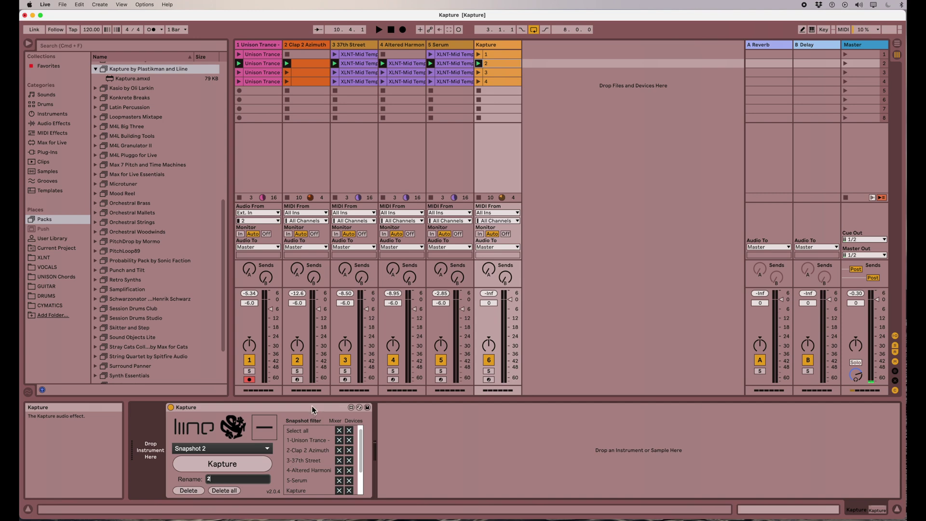
{"action": "key", "text": "Return"}
{"action": "left_click", "coordinate": [847, 73]}
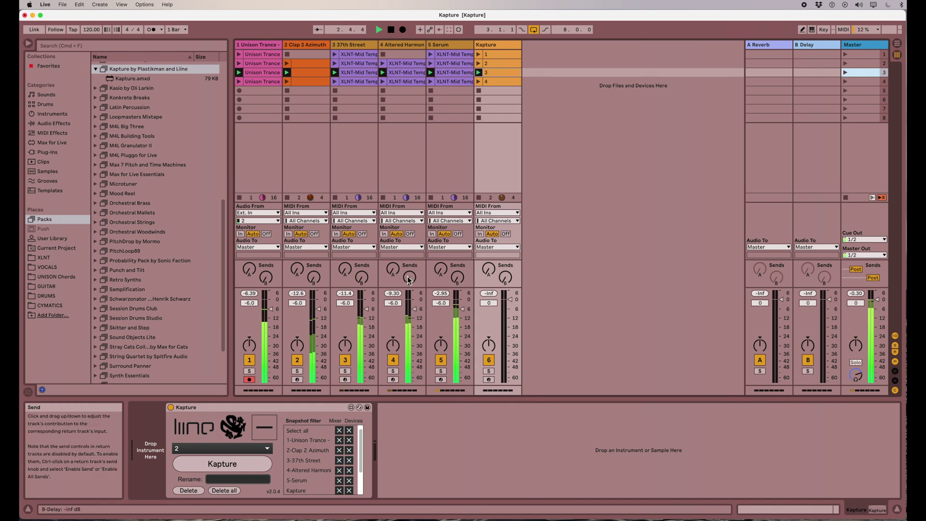
- Raise Clap 2 Azimuth's Send B, Altered Harmonic Bass filters (171/238 Hz) and reverb send, then stop
{"action": "left_click_drag", "start_coordinate": [314, 278], "coordinate": [313, 232]}
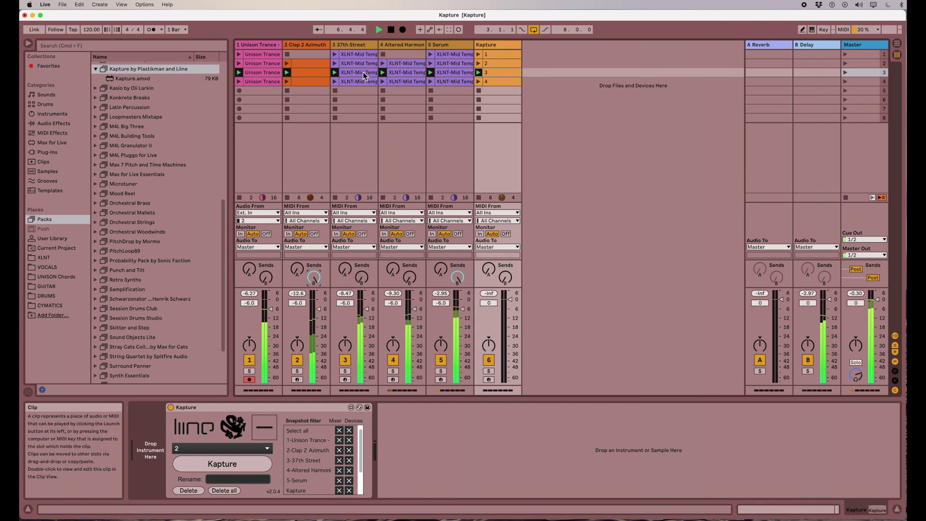
{"action": "left_click", "coordinate": [397, 47]}
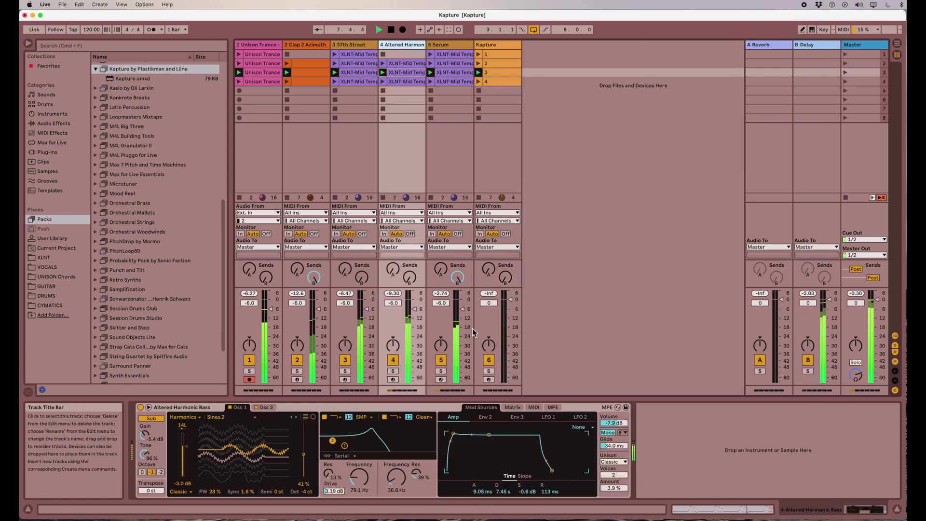
{"action": "left_click_drag", "start_coordinate": [396, 476], "coordinate": [397, 451]}
{"action": "left_click_drag", "start_coordinate": [360, 485], "coordinate": [360, 473]}
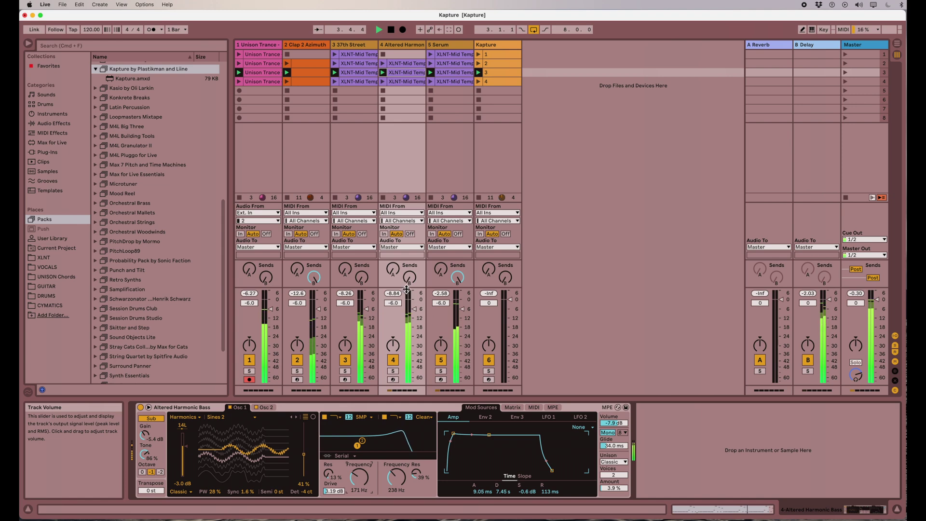
{"action": "left_click_drag", "start_coordinate": [399, 279], "coordinate": [398, 275]}
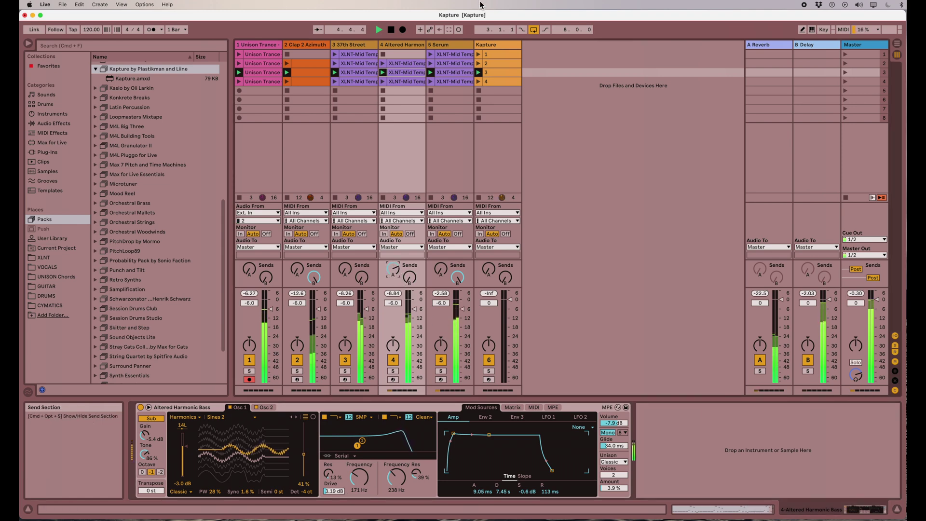
{"action": "left_click", "coordinate": [392, 30]}
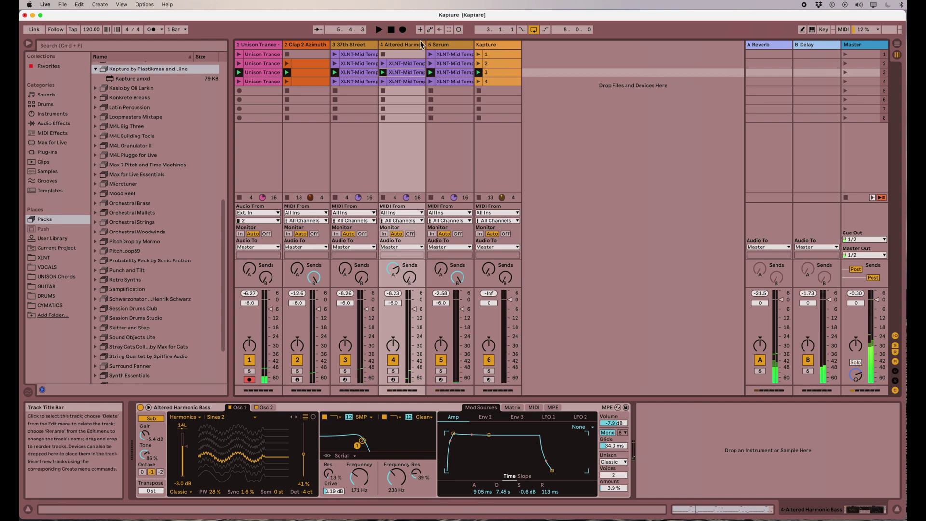
{"action": "left_click", "coordinate": [485, 44]}
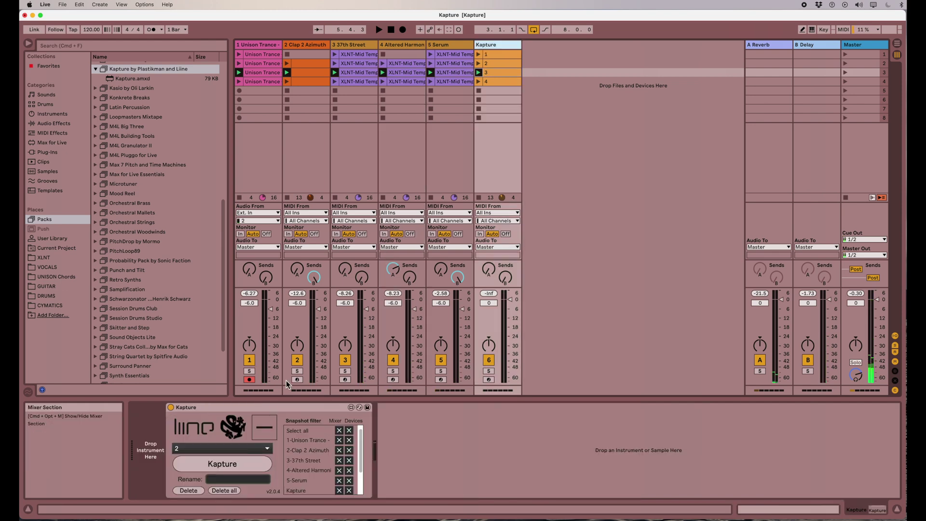
- Capture a third Kapture snapshot and rename it 3
{"action": "left_click", "coordinate": [259, 465]}
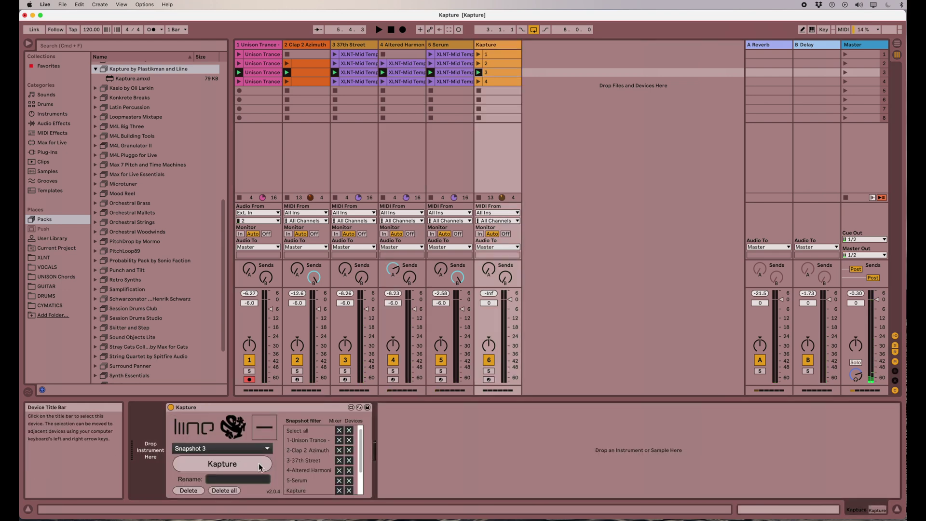
{"action": "left_click", "coordinate": [237, 479]}
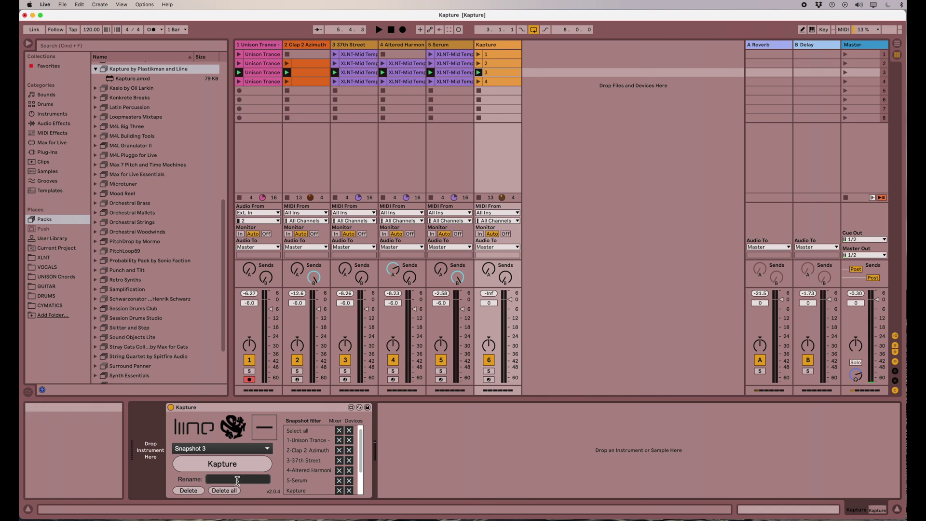
{"action": "type", "text": "3"}
{"action": "key", "text": "Return"}
- Launch scenes 1, 2, 3 and 1 in turn to recall each snapshot, then stop
{"action": "left_click", "coordinate": [845, 54]}
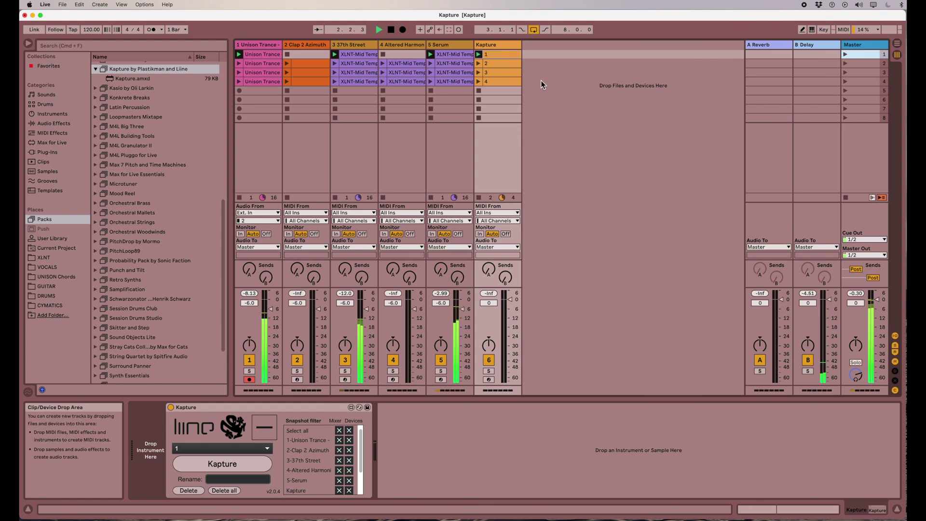
{"action": "left_click", "coordinate": [847, 65]}
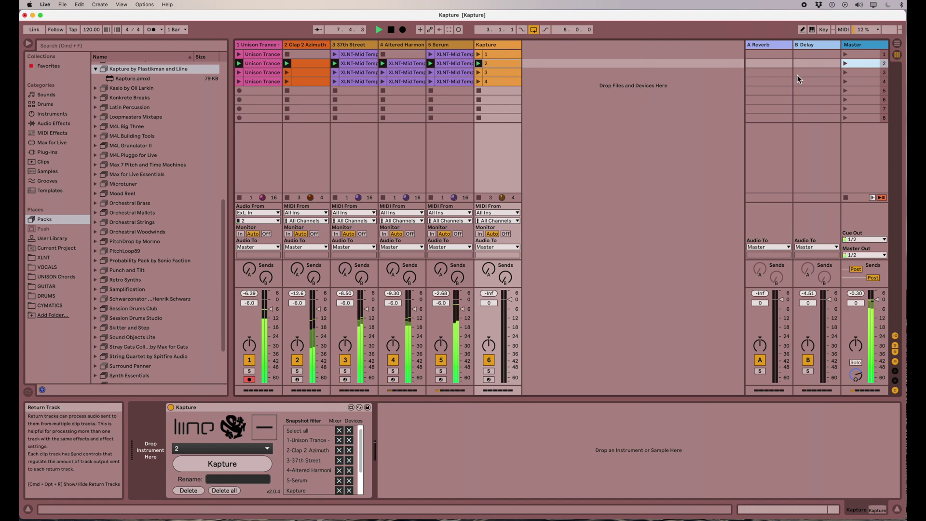
{"action": "left_click", "coordinate": [845, 73]}
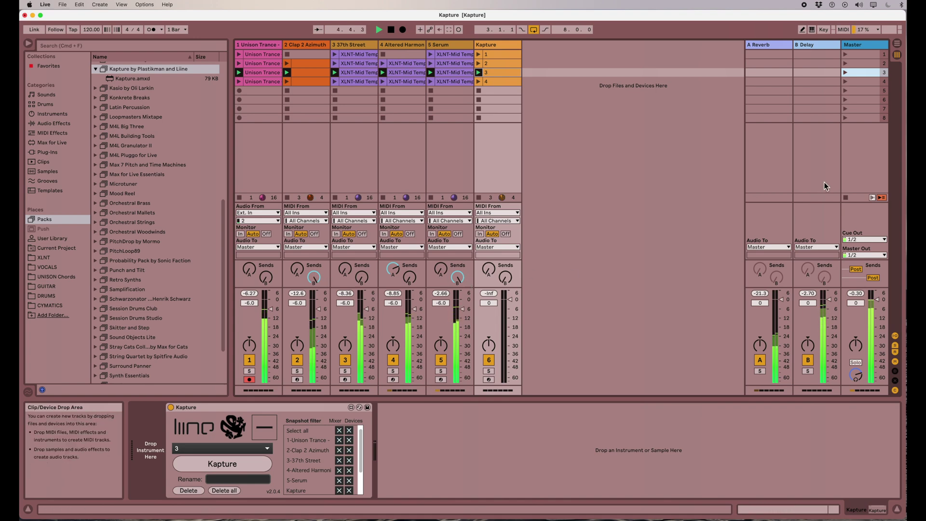
{"action": "left_click", "coordinate": [846, 56]}
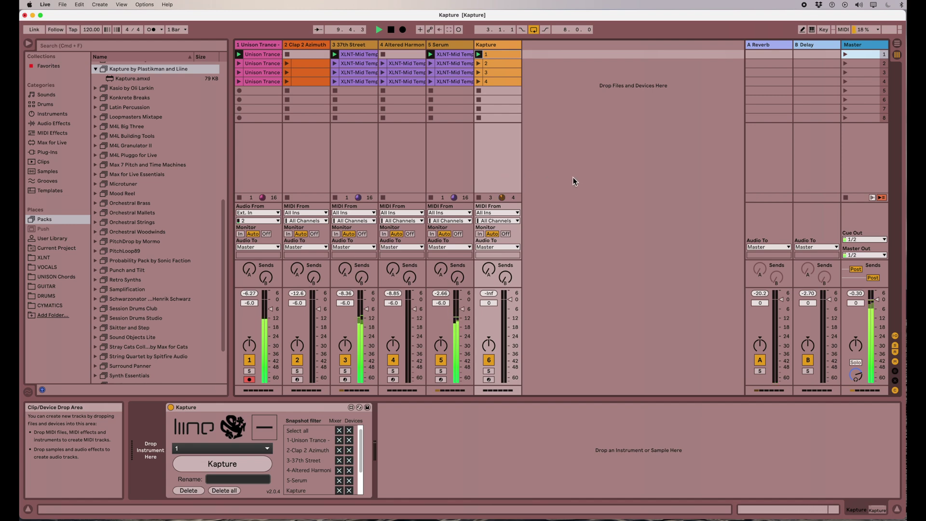
{"action": "left_click", "coordinate": [392, 31]}
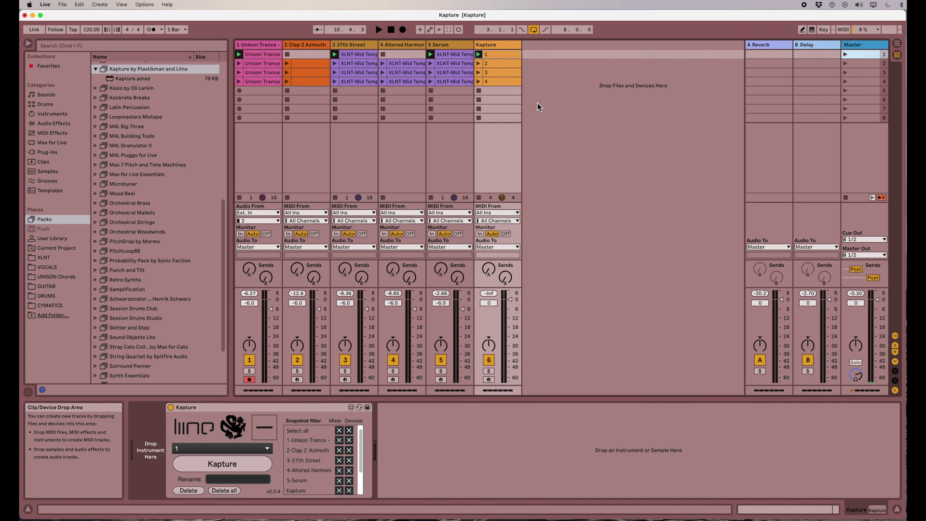
{"action": "left_click", "coordinate": [294, 46]}
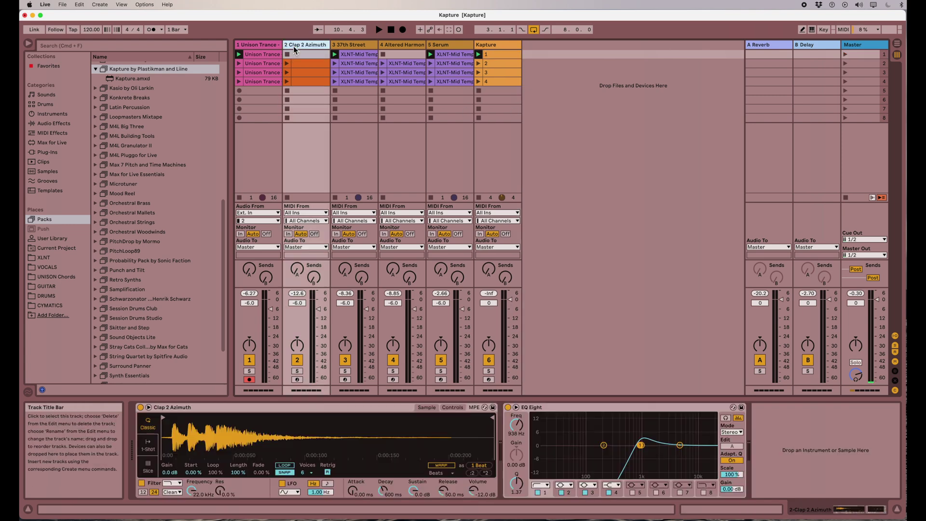
{"action": "left_click", "coordinate": [271, 47]}
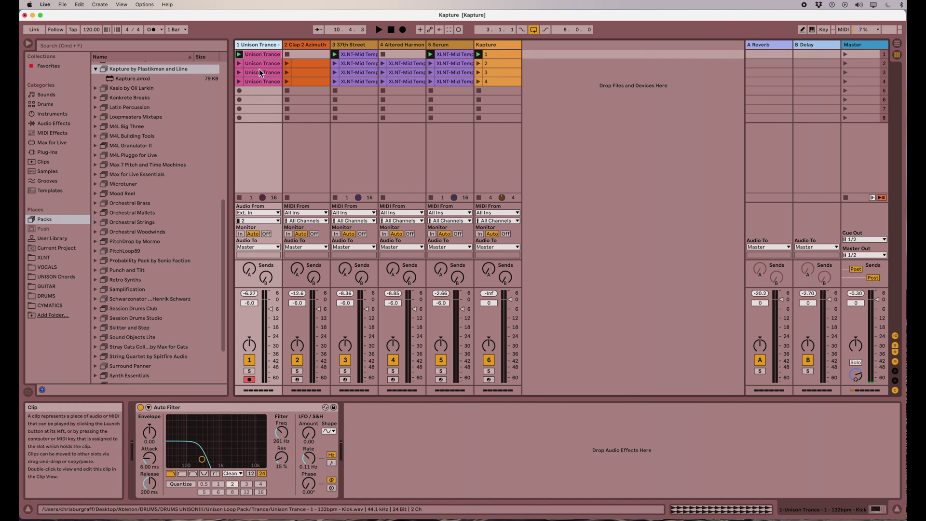
{"action": "left_click", "coordinate": [362, 46]}
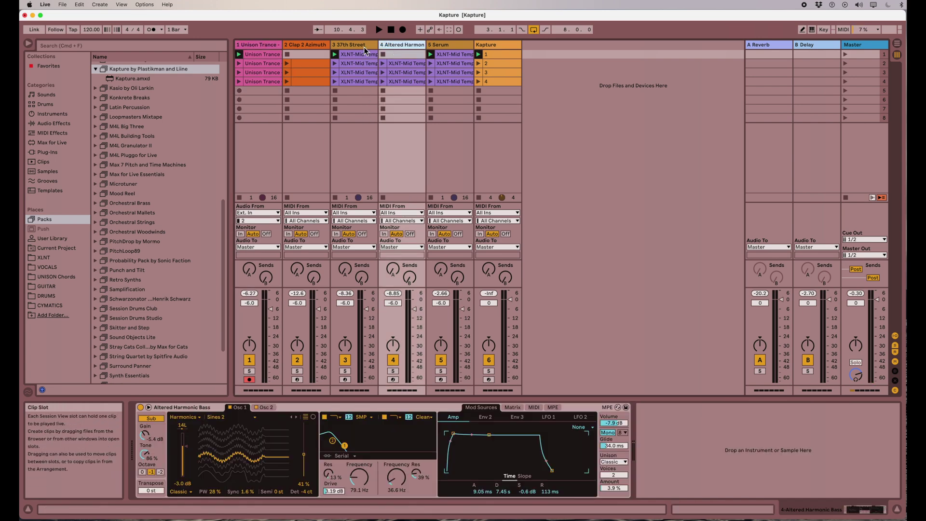
{"action": "left_click", "coordinate": [489, 45]}
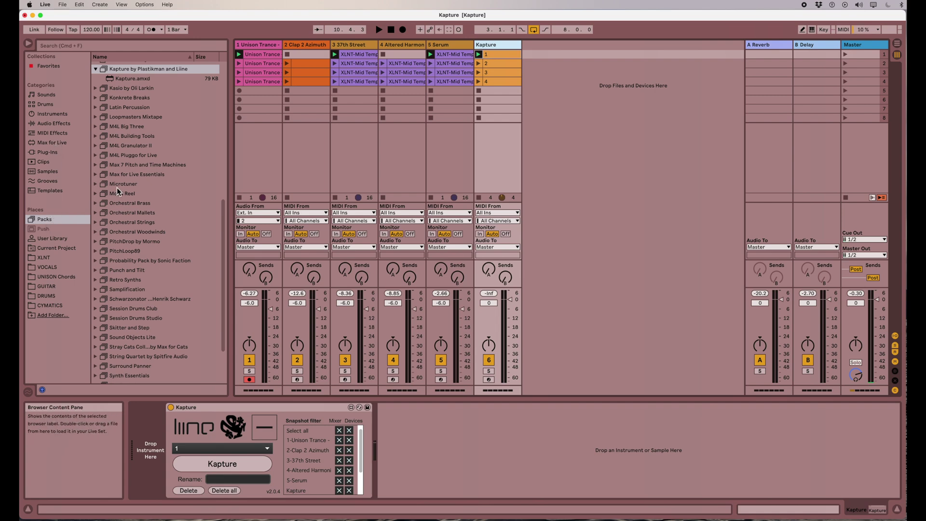
- Collapse the Kapture pack folder in the browser and launch scene 1
{"action": "key", "text": "Left"}
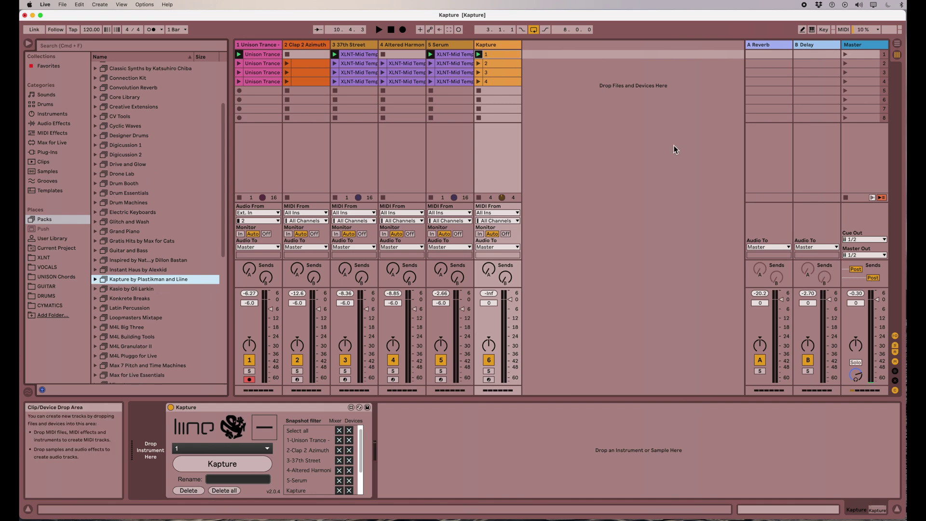
{"action": "left_click", "coordinate": [845, 56]}
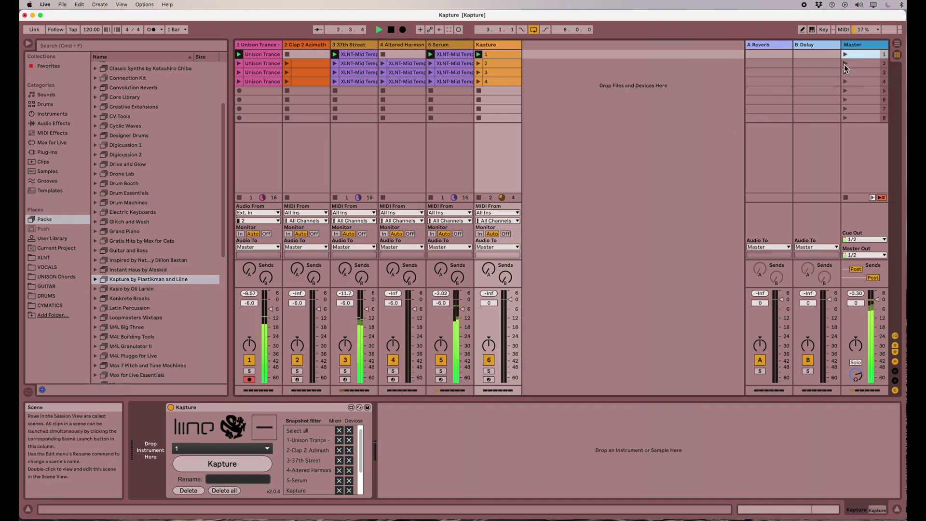
- Launch scene 2 then scene 3 so Kapture recalls snapshots 2 and 3, then stop playback
{"action": "left_click", "coordinate": [845, 64]}
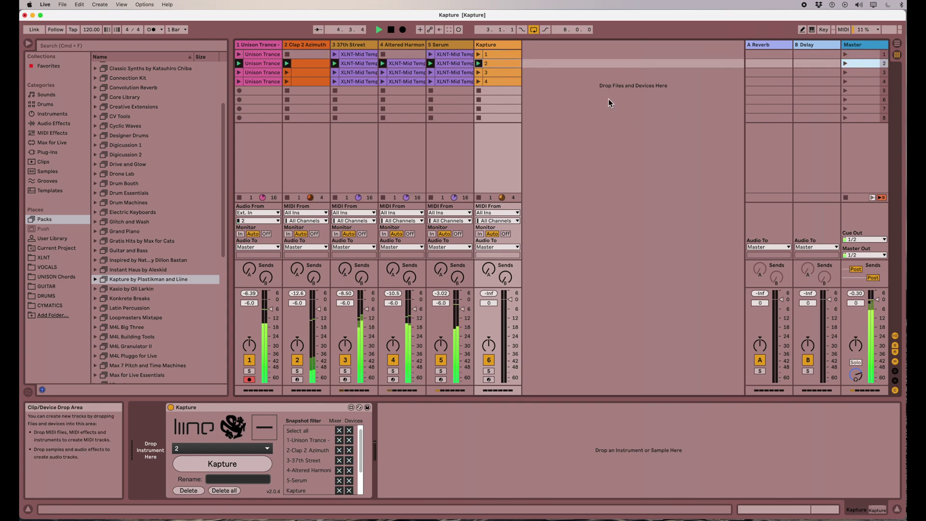
{"action": "left_click", "coordinate": [845, 73]}
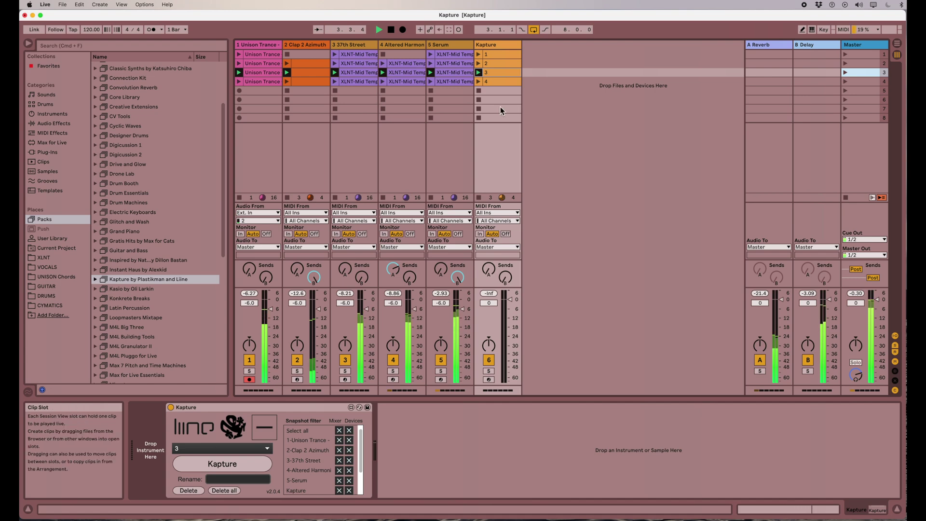
{"action": "left_click", "coordinate": [391, 30]}
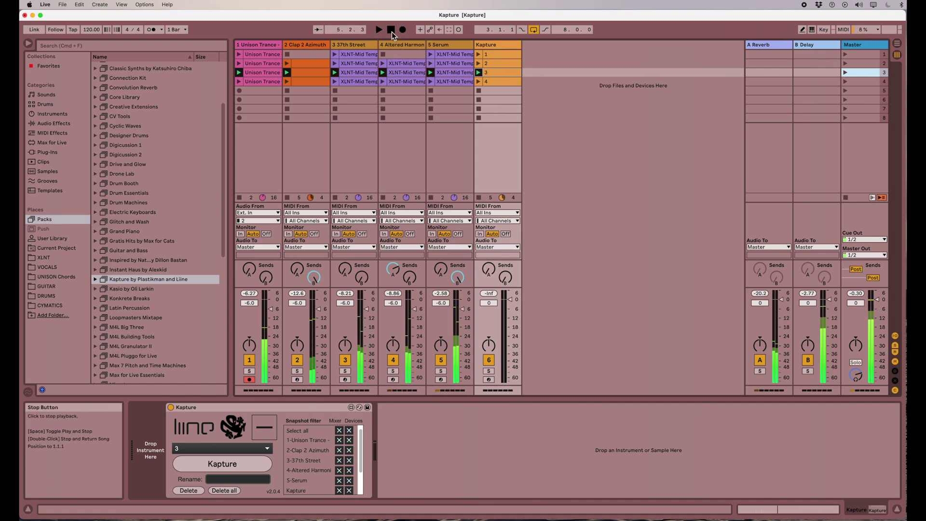